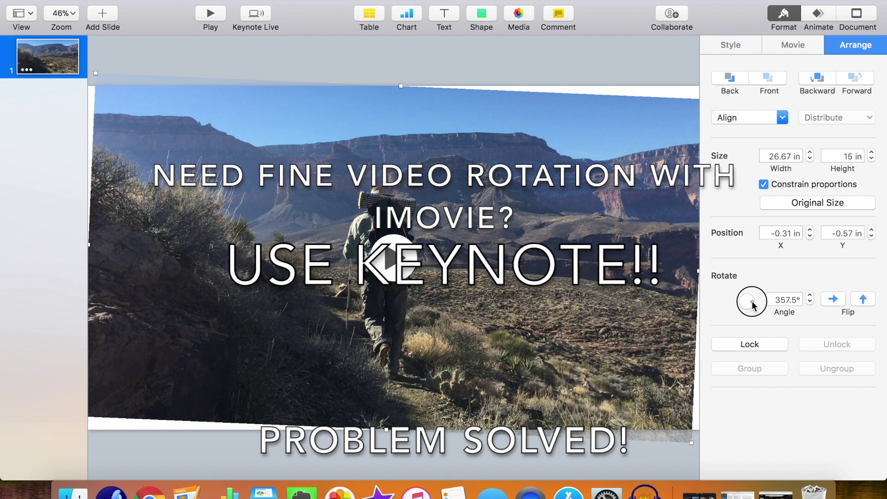
Nudge the hiking clip's rotation from 357.5° to 356.9° with the Rotate knob.
drag(752, 305, 754, 305)
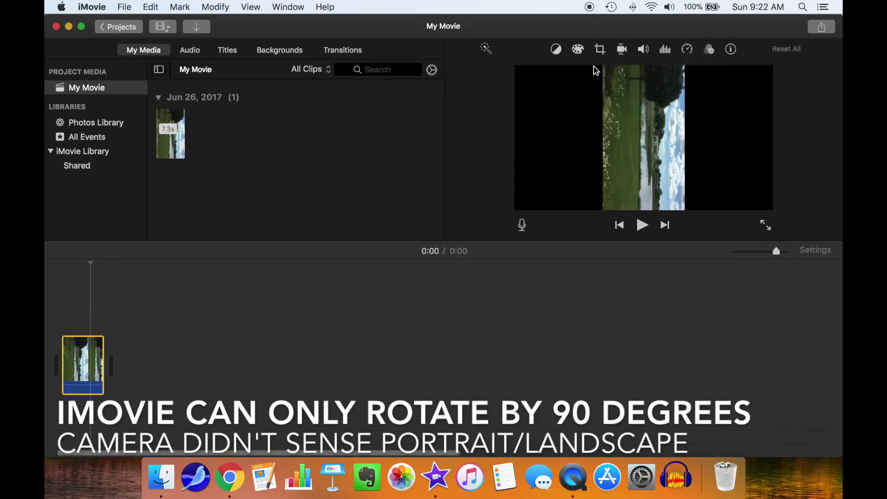
Show the crop and rotate options for the iMovie clip.
click(600, 49)
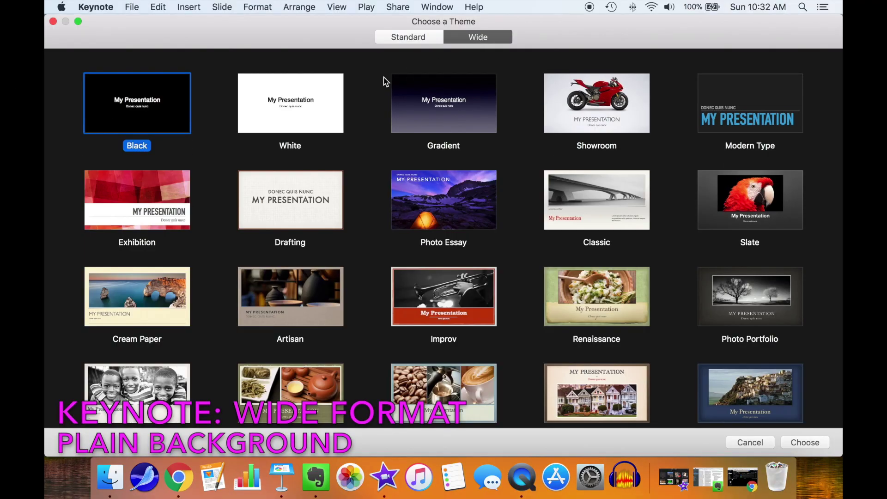
Create a new presentation with the White wide theme and zoom to Fit Slide.
click(314, 99)
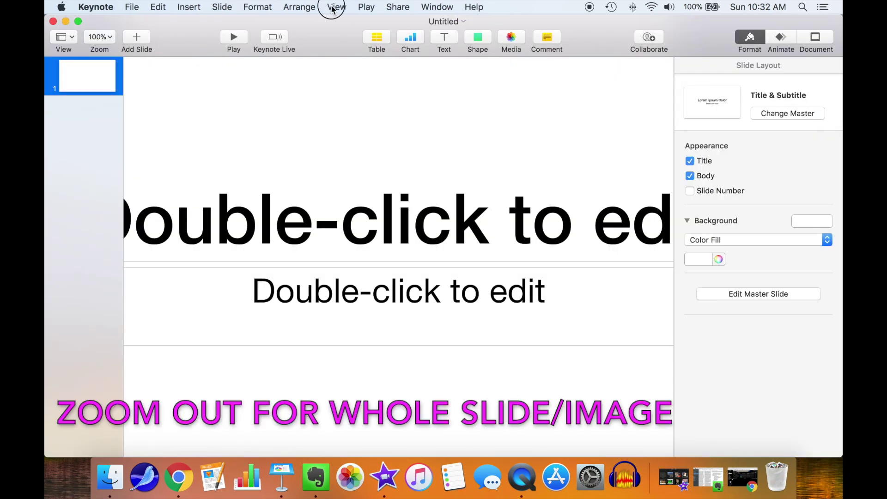
click(336, 6)
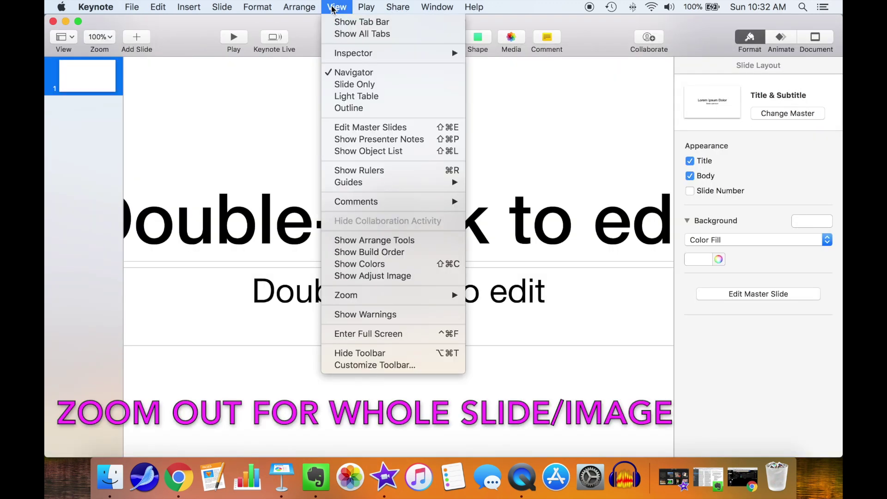
mouse_move(382, 296)
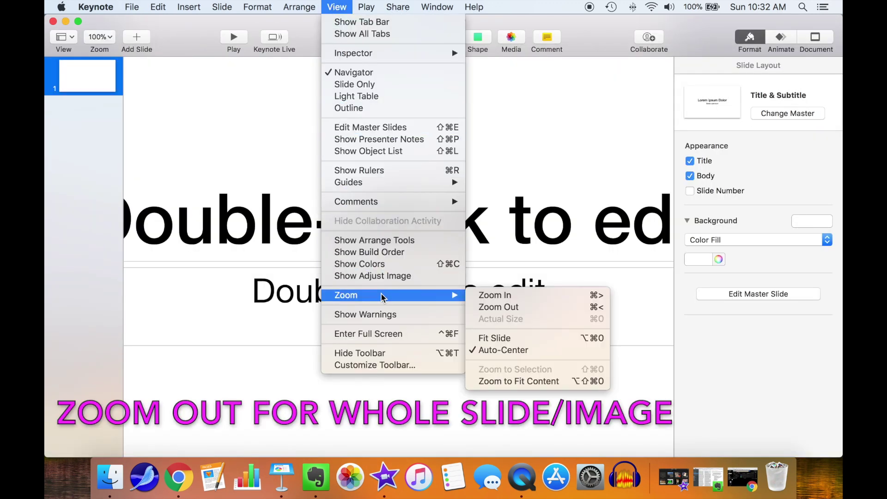
click(555, 341)
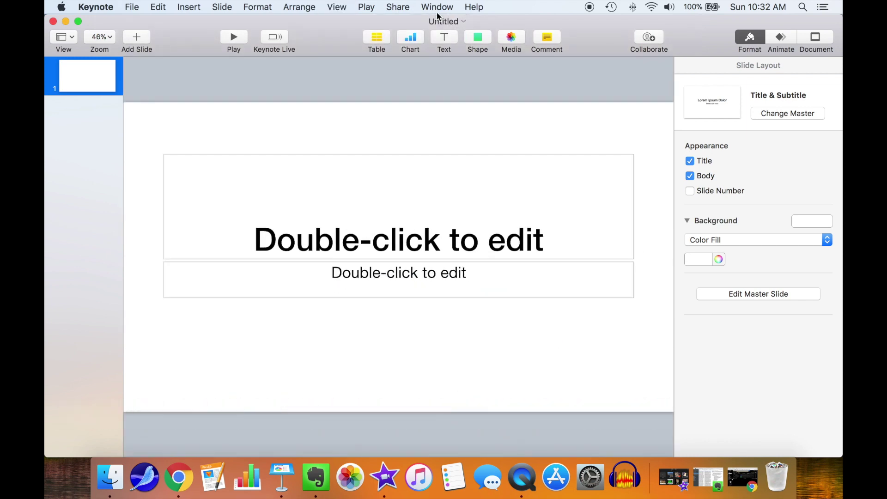
Insert the Grand Canyon hiking movie from the Photos Favorites album onto the slide.
click(516, 37)
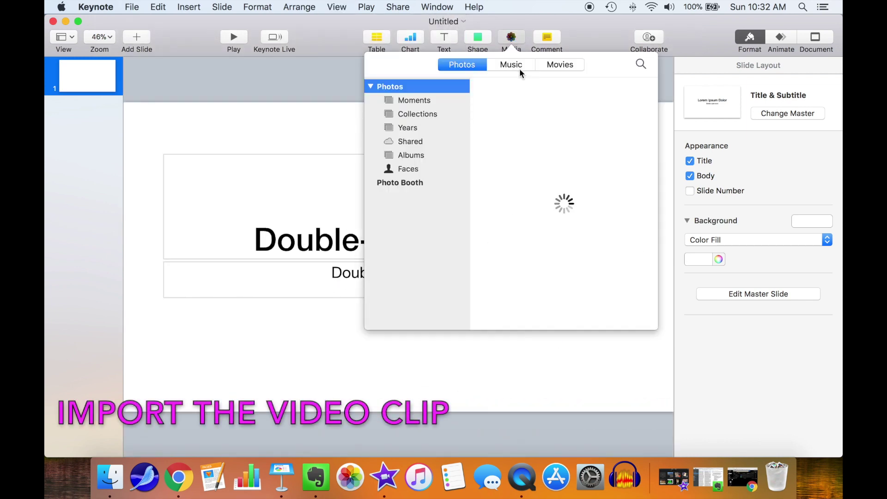
click(557, 67)
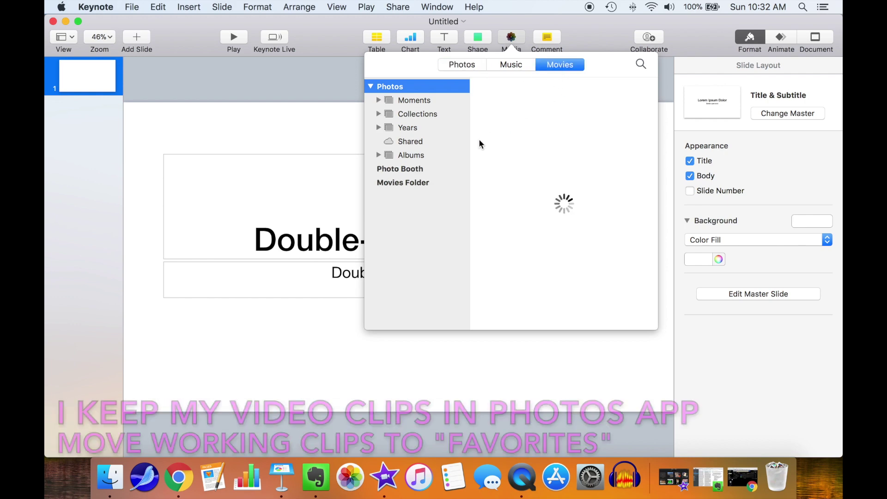
click(378, 156)
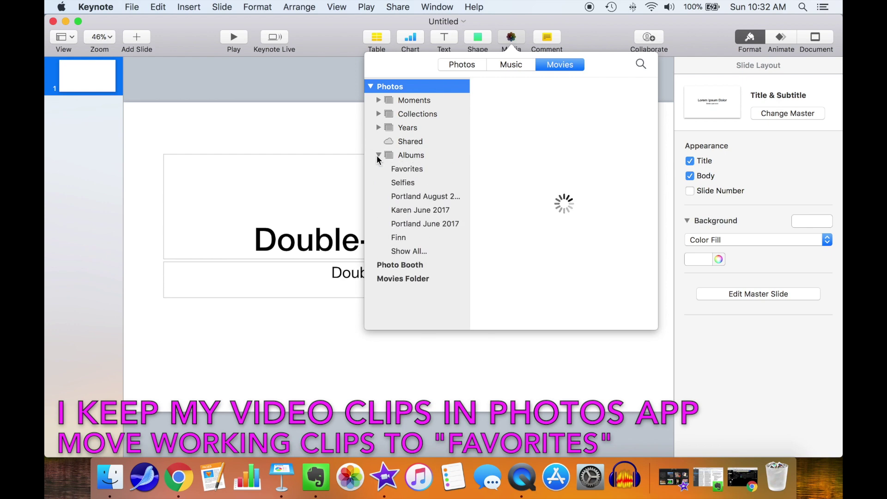
click(403, 168)
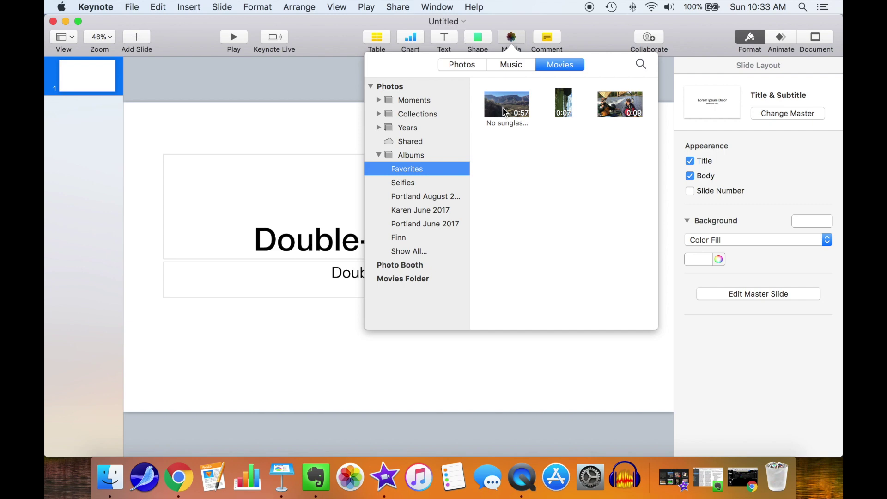
click(504, 111)
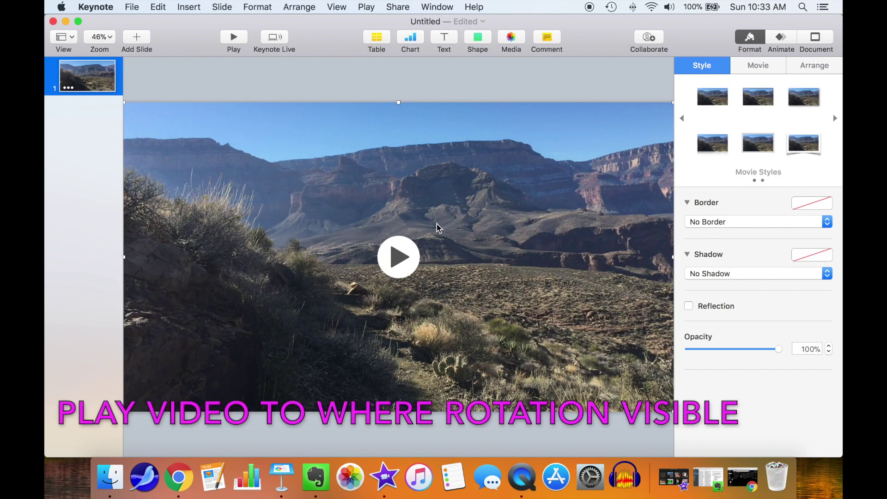
Play the clip and pause it where the hiker shows the tilt, then view Arrange settings.
click(408, 267)
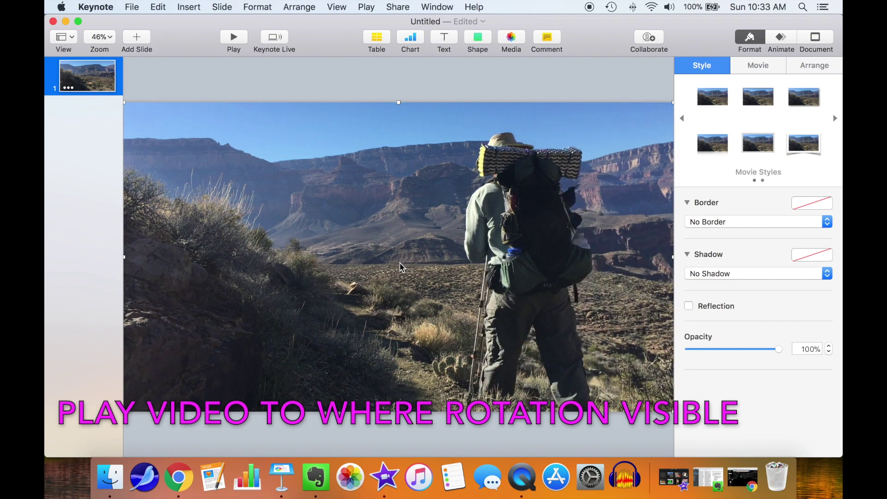
click(401, 267)
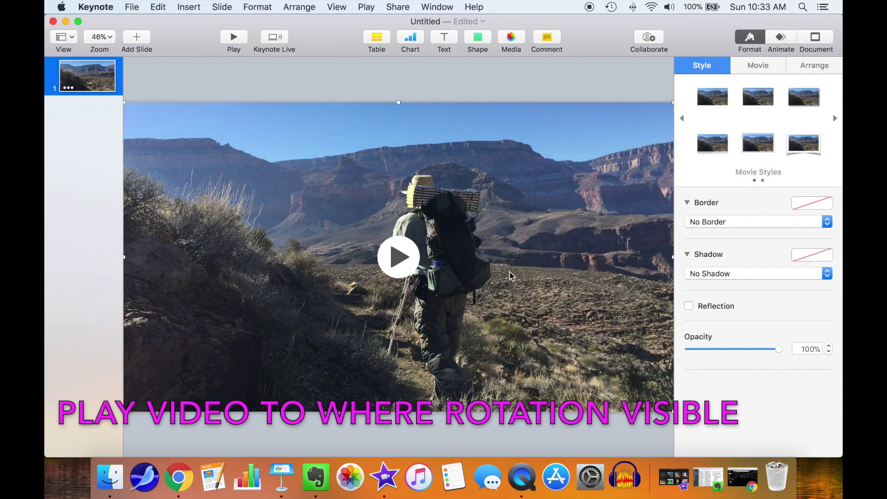
click(400, 264)
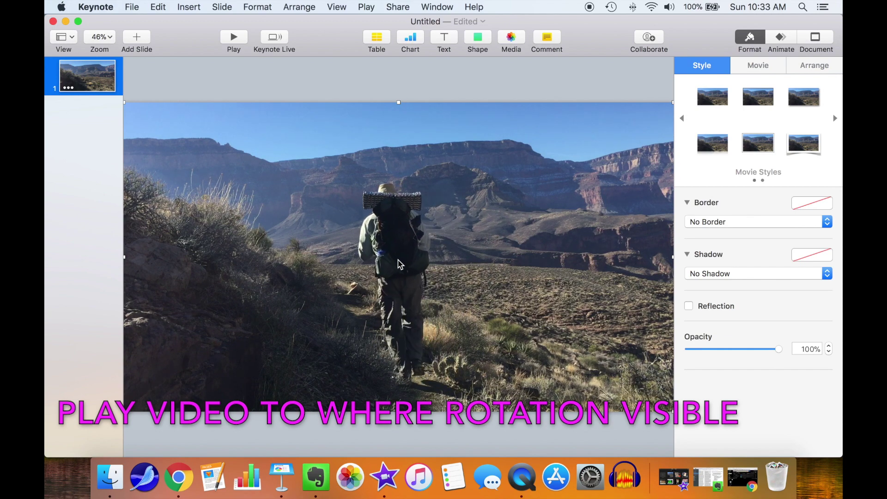
click(397, 263)
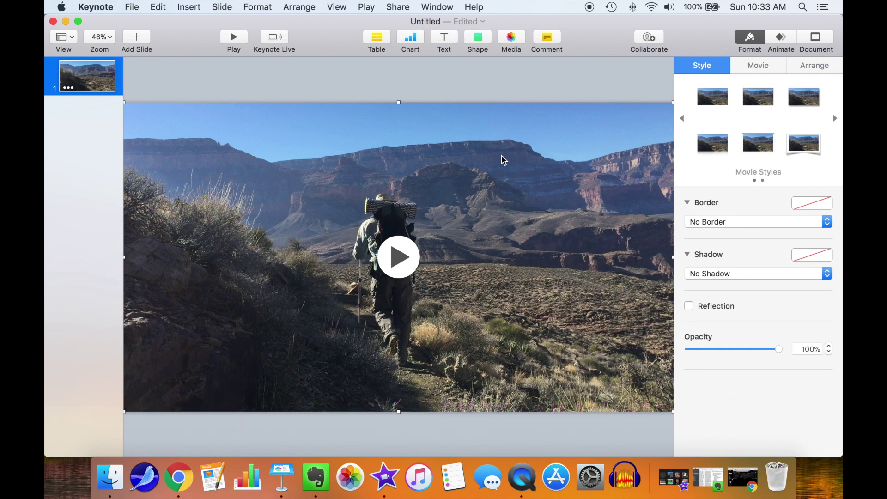
click(804, 66)
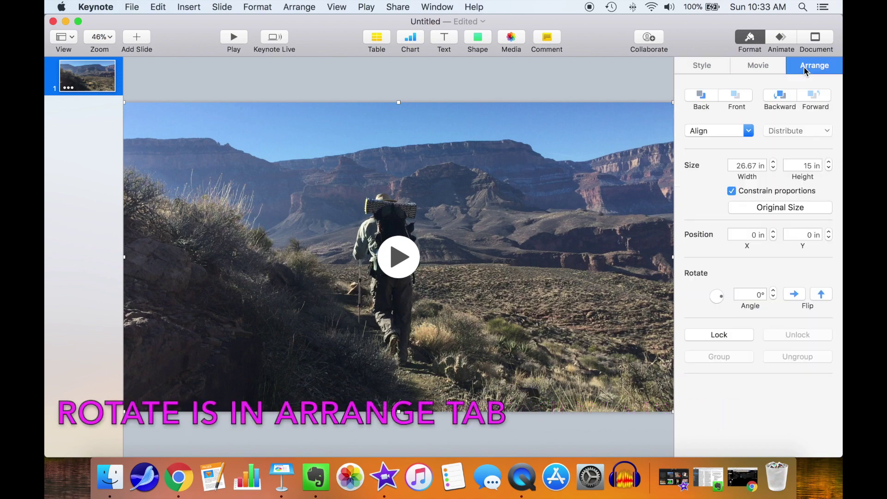
Rotate the hiking clip to an angle of 354.2°.
drag(717, 296, 723, 299)
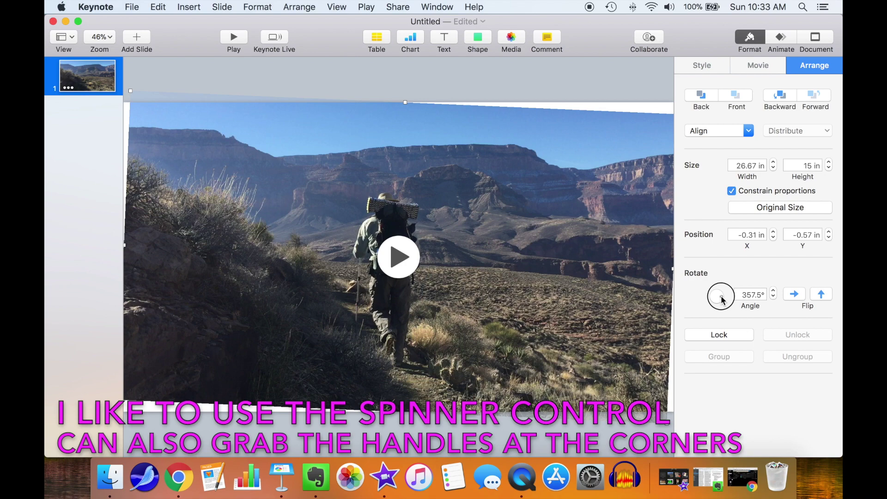
drag(723, 299, 721, 298)
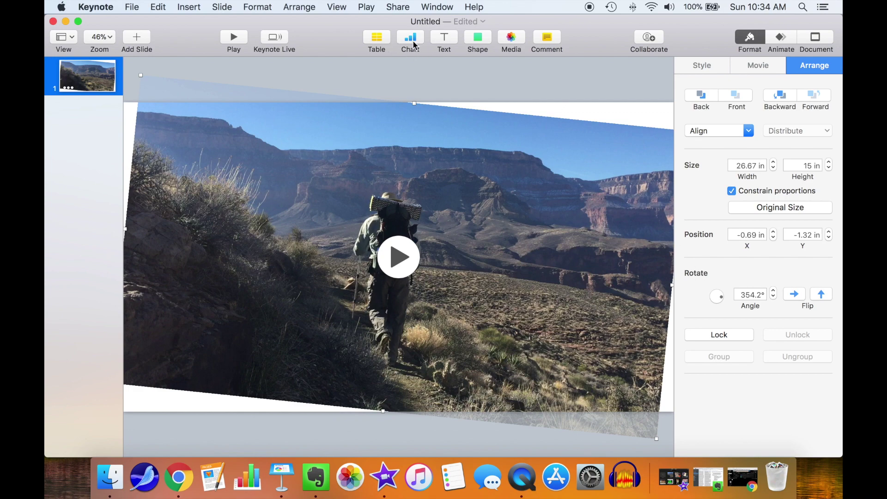
click(472, 42)
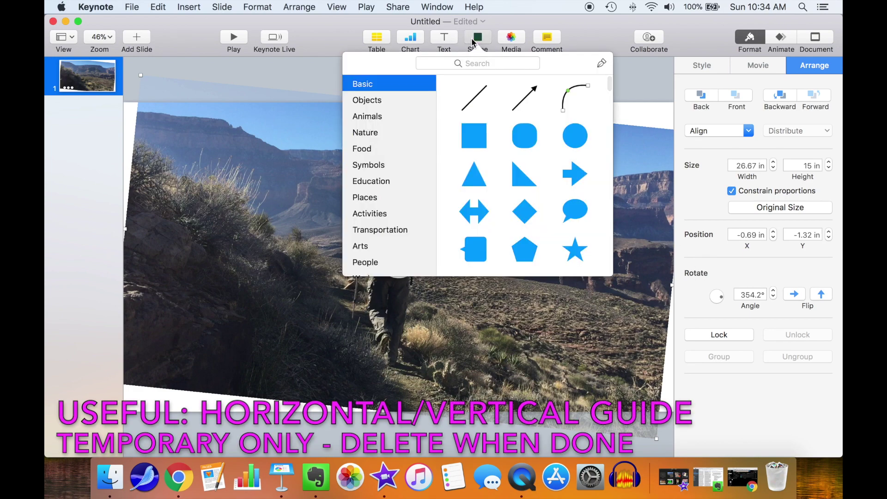
Add a vertical line and stretch it down the clip as a level guide.
click(479, 94)
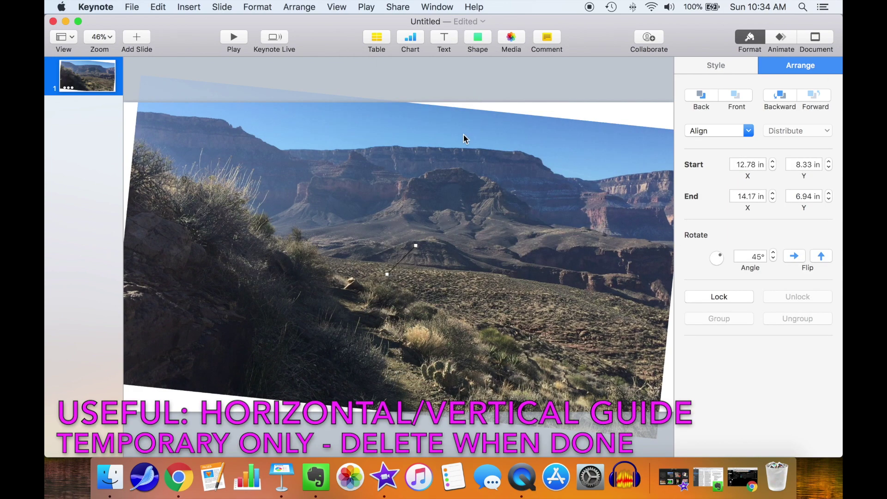
drag(416, 245, 388, 130)
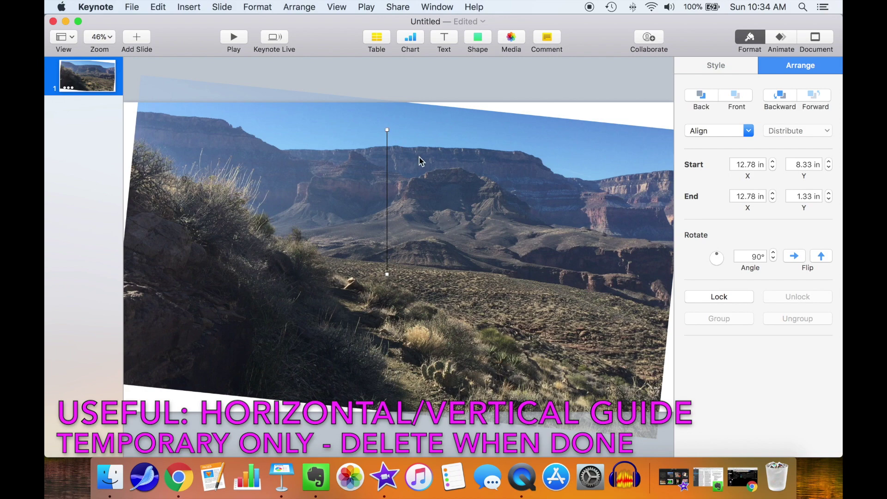
drag(387, 274, 387, 366)
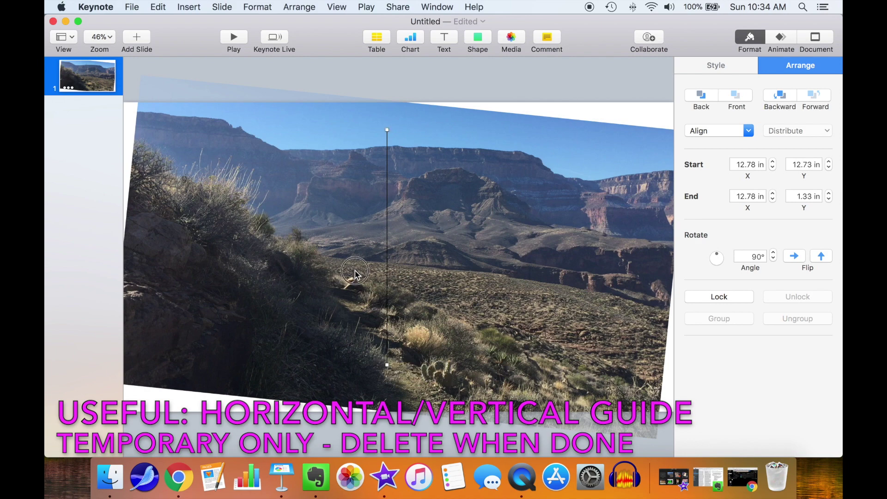
Compare the clip against the guide, then delete the guide line.
click(394, 267)
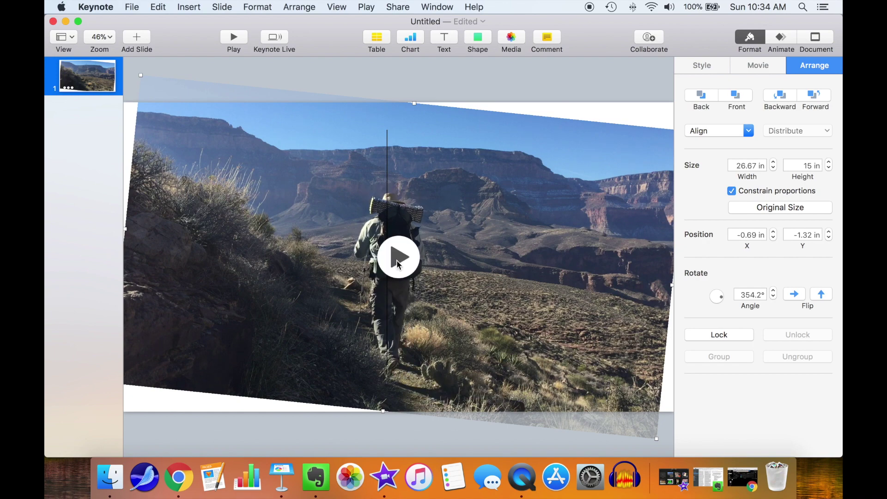
click(388, 191)
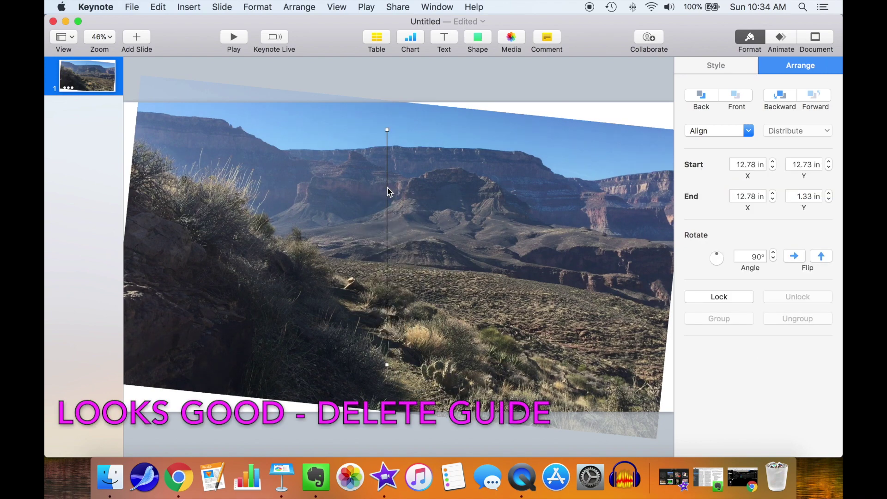
key(Delete)
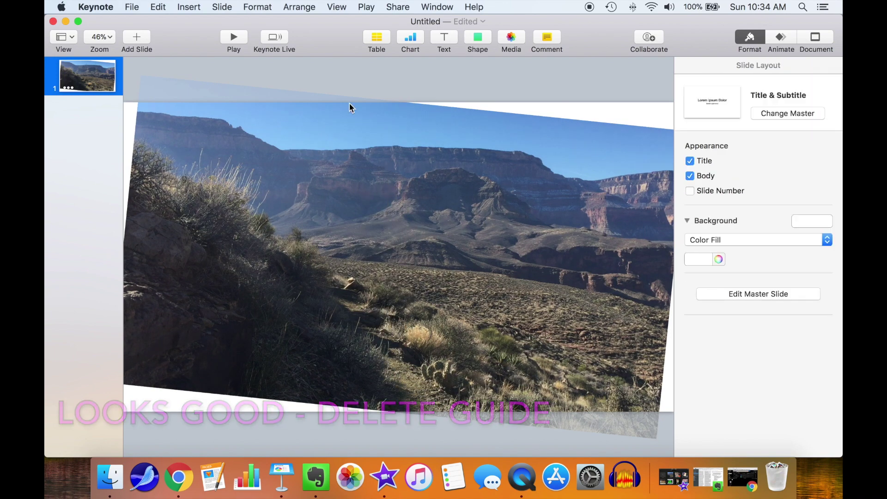
Zoom the slide view out to 25%.
click(341, 8)
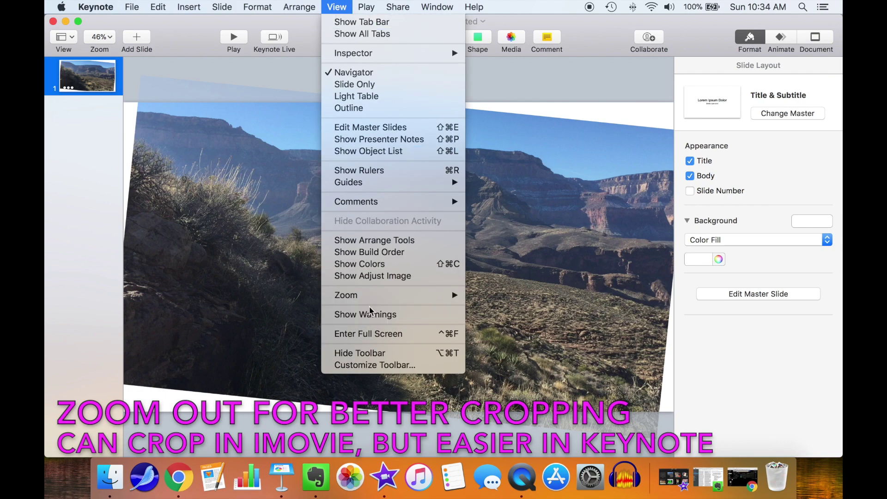
mouse_move(371, 300)
click(488, 307)
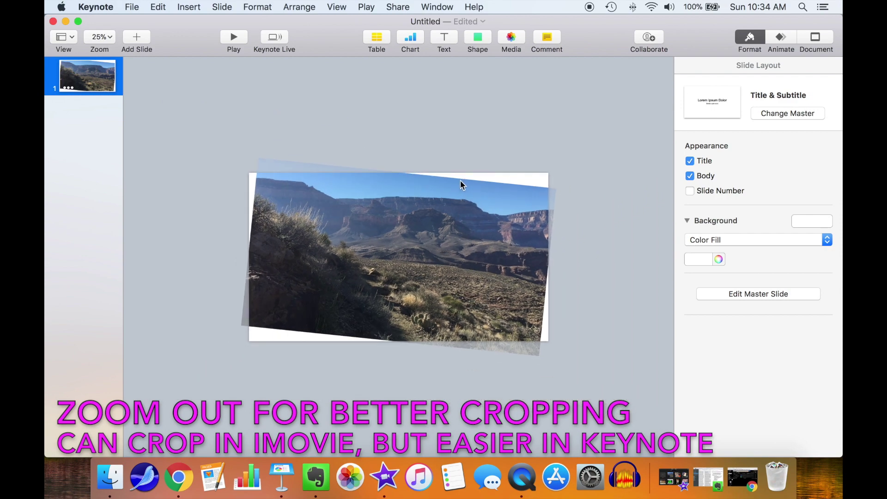
Enlarge the clip to 31.29 × 17.6 in so it covers the slide's white corners.
click(522, 203)
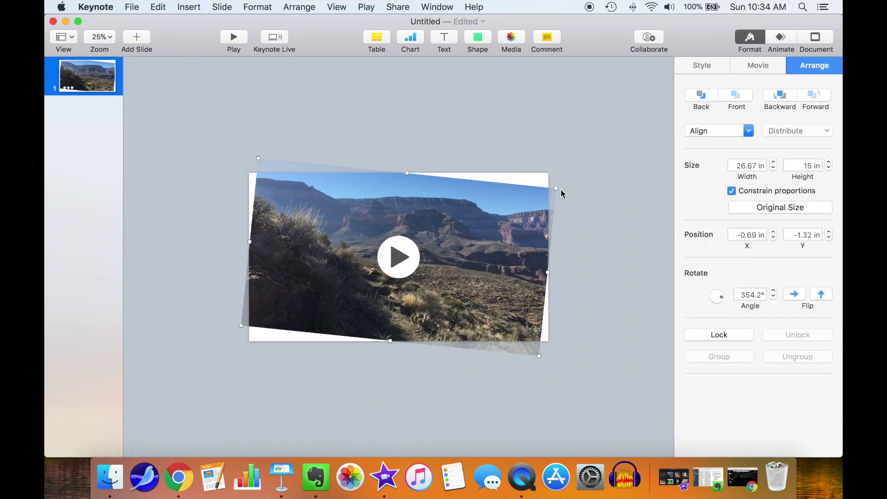
drag(555, 188, 585, 181)
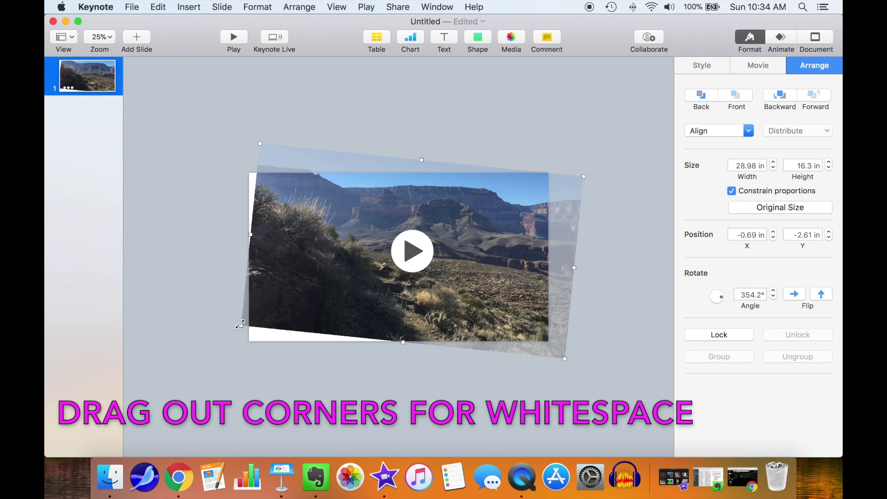
drag(240, 324, 217, 345)
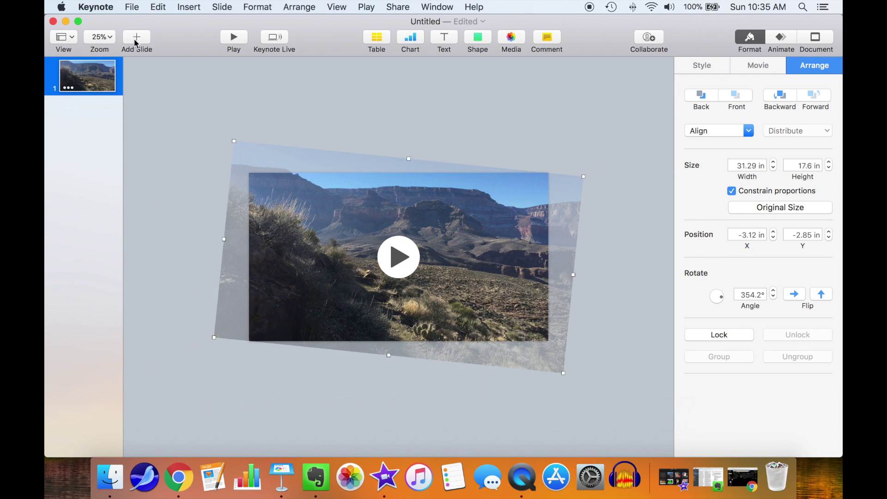
Set up a QuickTime movie export of the presentation at 1080p.
click(133, 7)
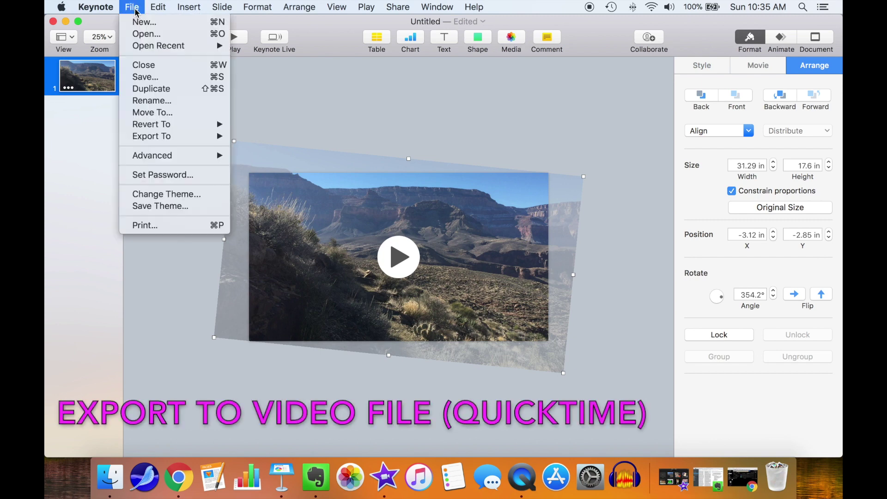
mouse_move(166, 141)
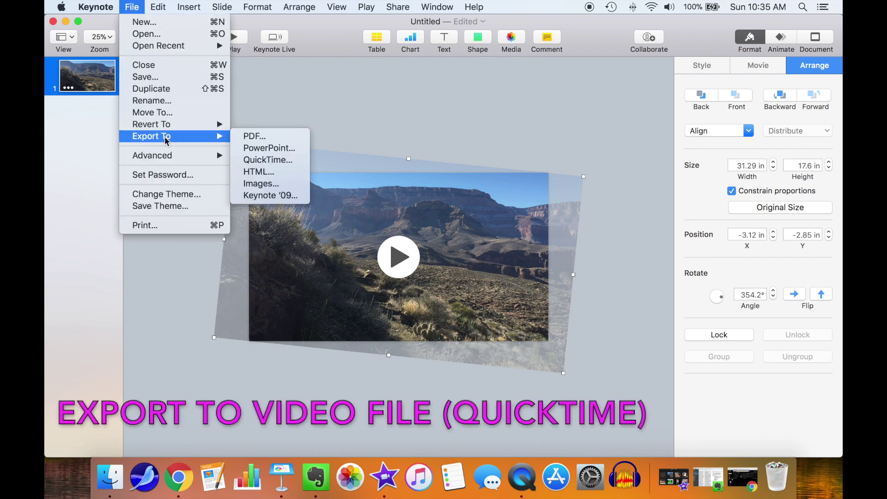
click(252, 163)
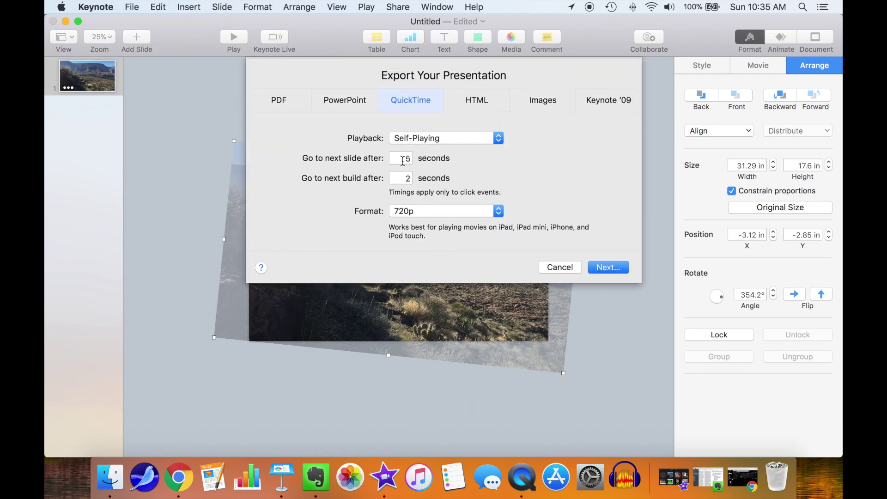
click(497, 212)
click(481, 223)
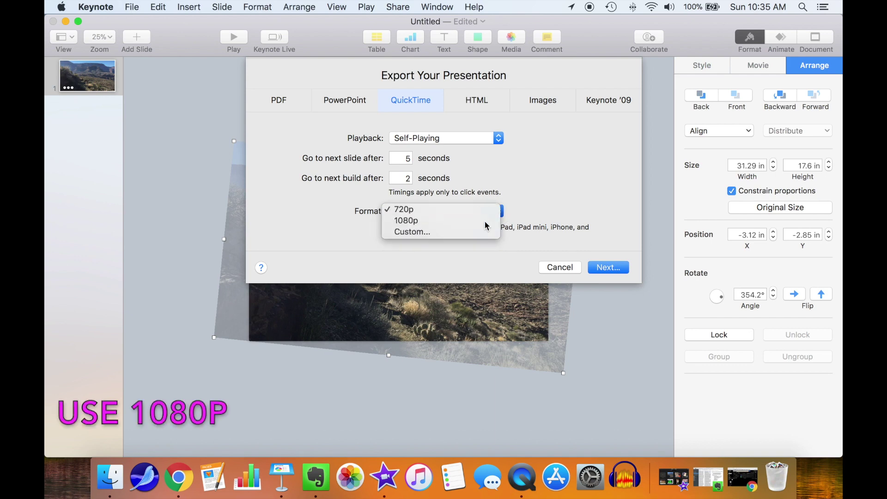
Export the movie as 'rotated' to the Desktop and minimize Keynote.
click(616, 268)
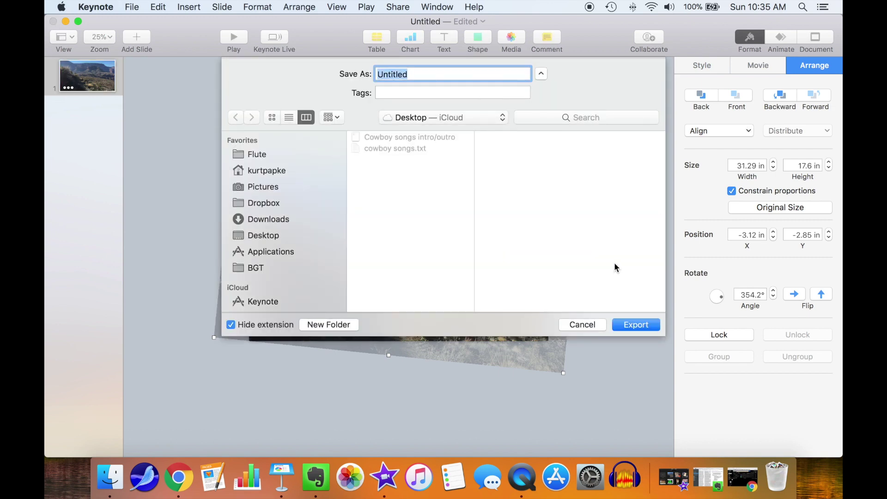
text(rota)
click(653, 330)
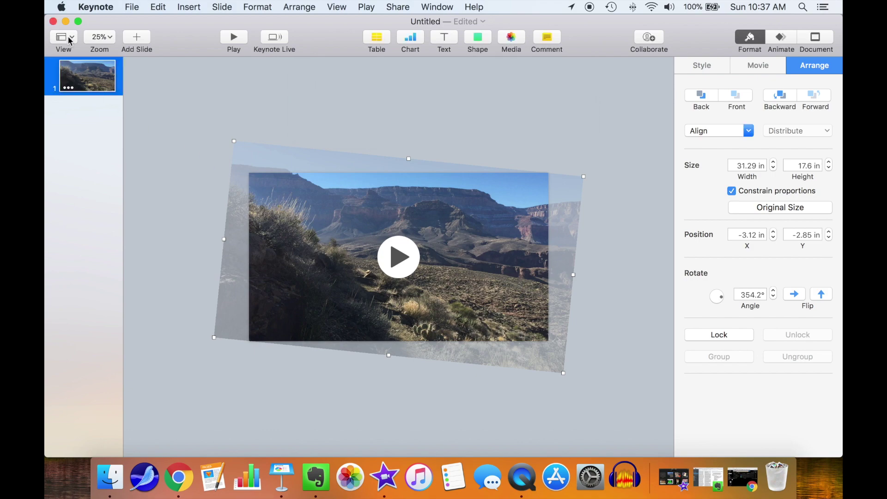
click(67, 21)
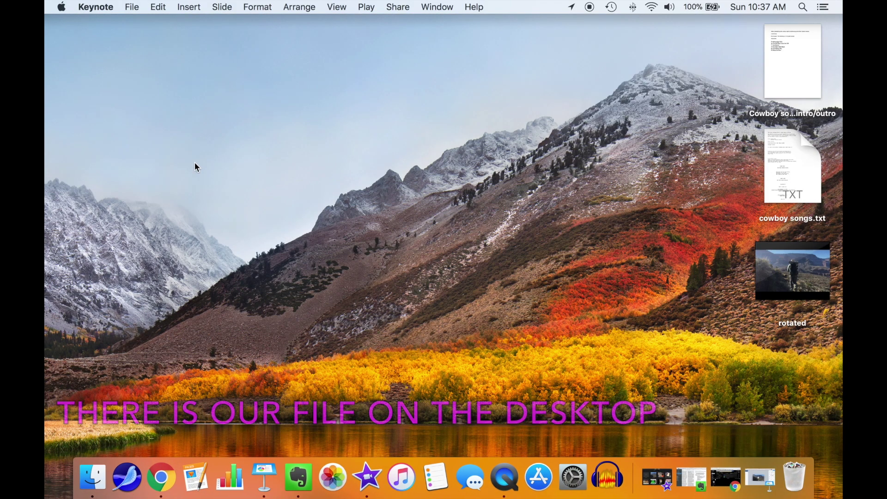
Open the Video Rotate project in iMovie.
click(372, 468)
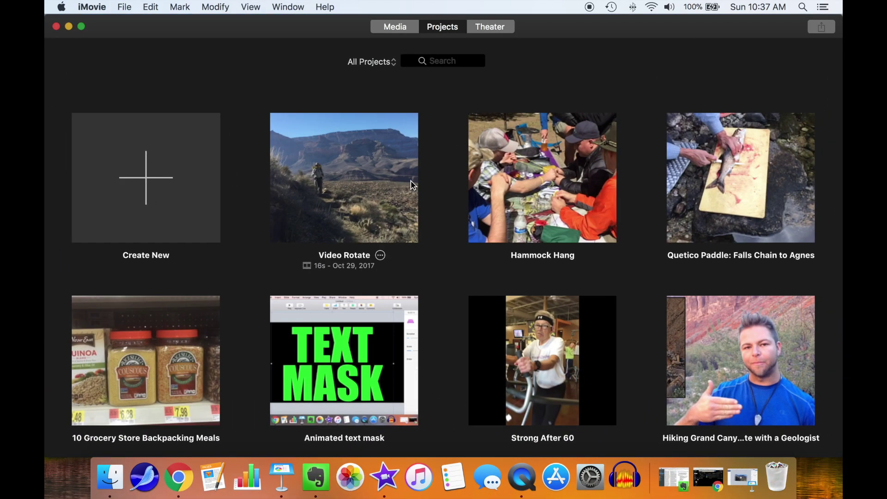
click(373, 194)
double_click(374, 193)
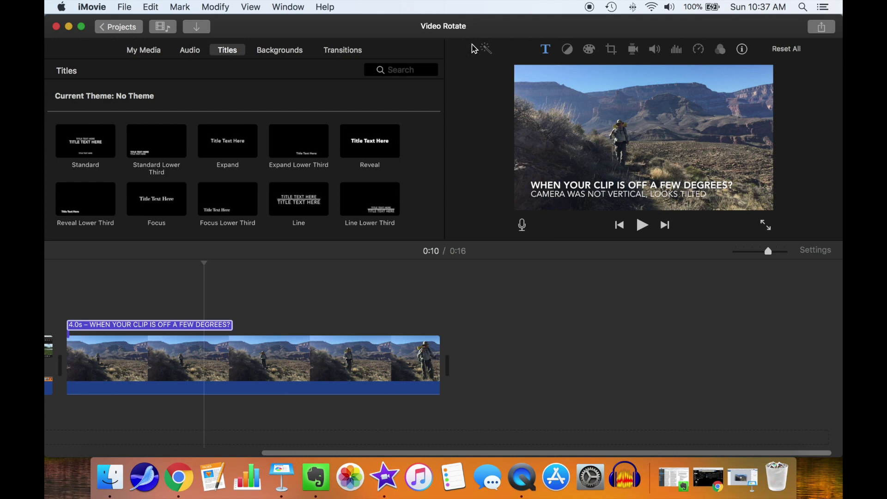
Drag the 'rotated' movie from the desktop onto the timeline after the first clip.
drag(570, 26, 478, 11)
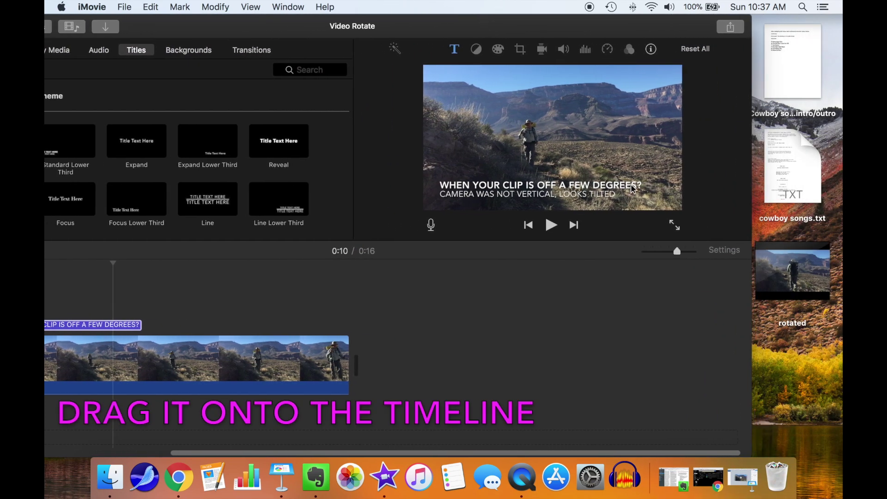
drag(791, 270, 400, 354)
drag(383, 360, 382, 363)
click(429, 367)
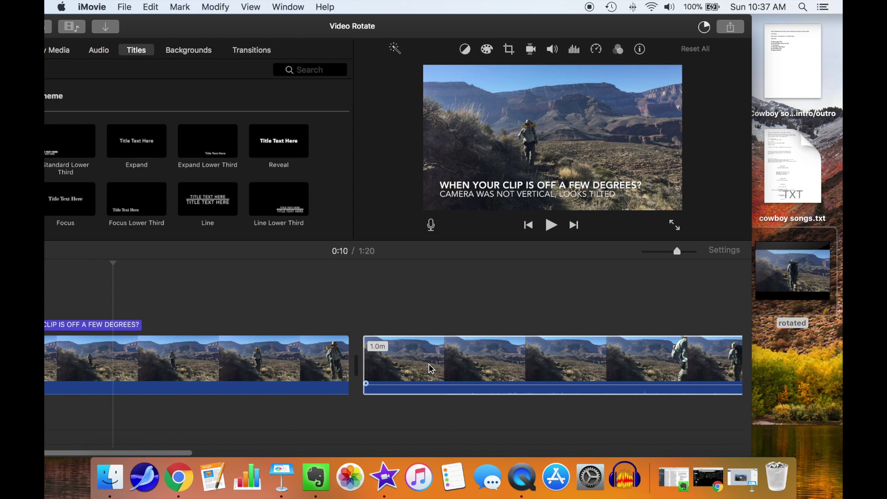